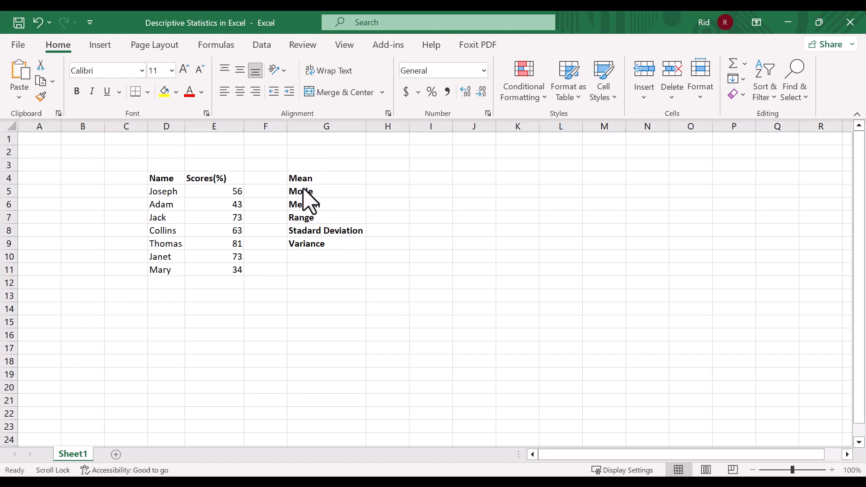
# Examine the table of names and scores and the list of statistics to calculate
pyautogui.click(158, 179)
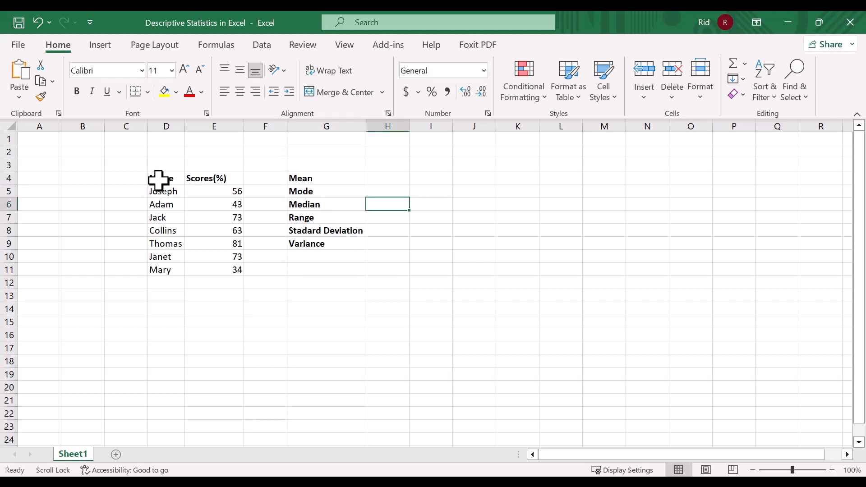
pyautogui.click(158, 180)
pyautogui.moveTo(158, 179)
pyautogui.mouseDown()
pyautogui.moveTo(171, 178)
pyautogui.moveTo(195, 210)
pyautogui.moveTo(220, 269)
pyautogui.mouseUp()
pyautogui.click(194, 204)
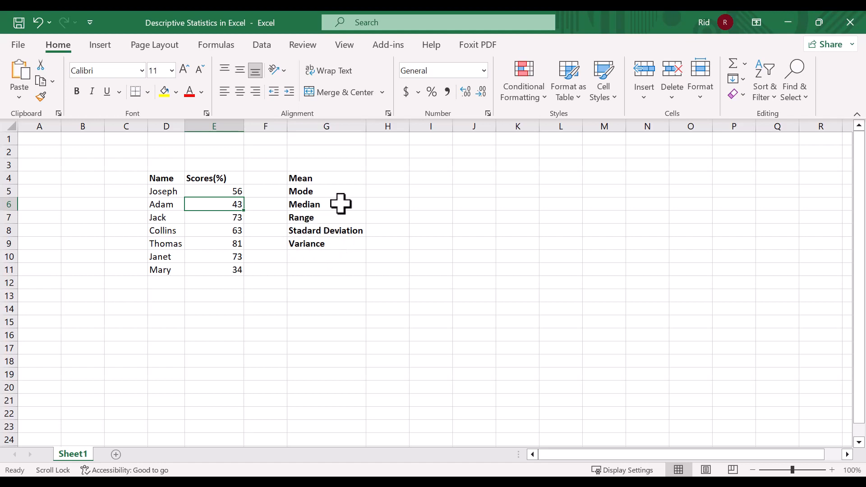
pyautogui.click(311, 177)
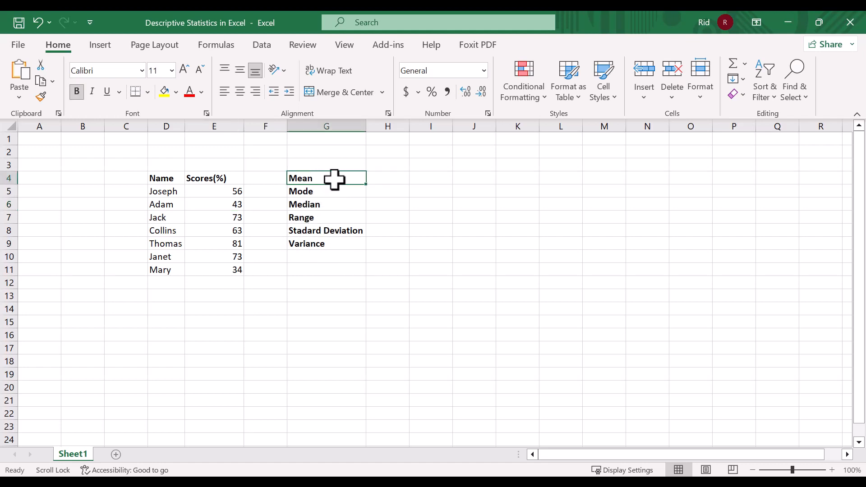
pyautogui.moveTo(334, 179); pyautogui.dragTo(320, 243)
pyautogui.click(332, 191)
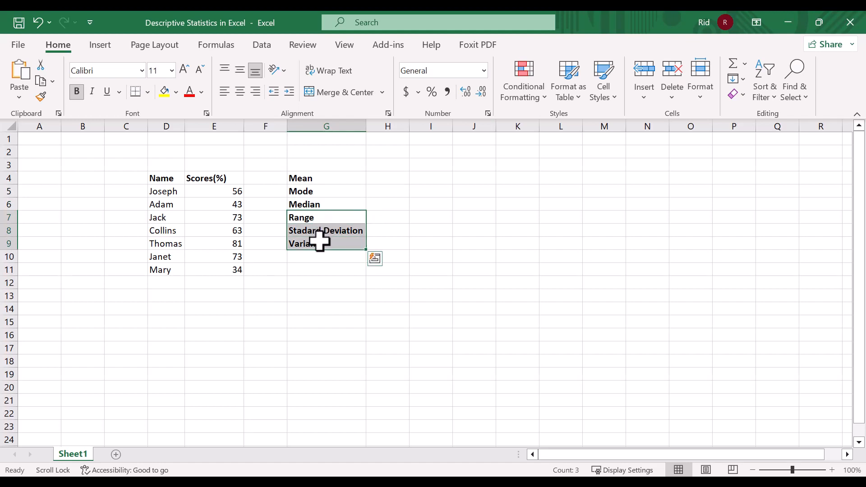
# Calculate the mean of the scores in cell H4 with the formula =AVERAGE(E5:E11)
pyautogui.doubleClick(382, 178)
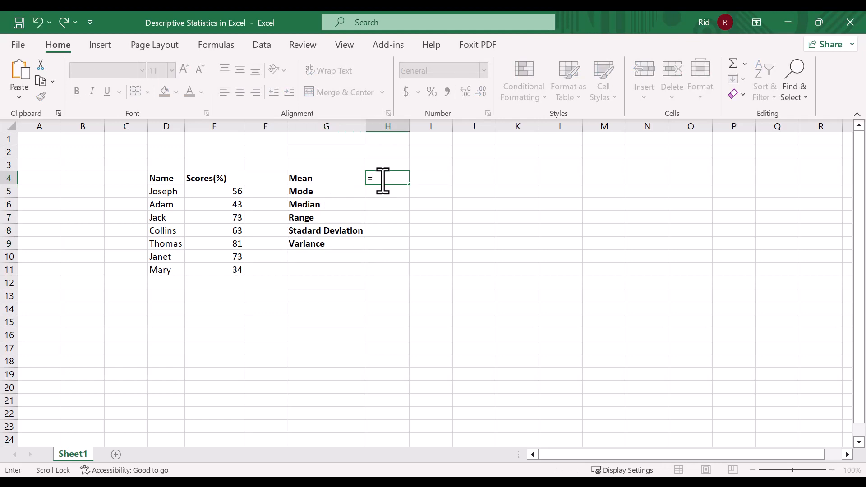
pyautogui.write('=AVERA')
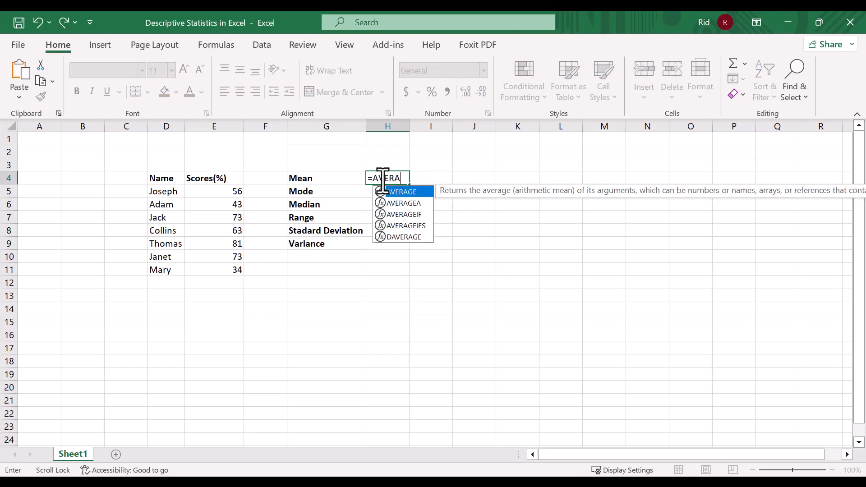
pyautogui.write('GE(')
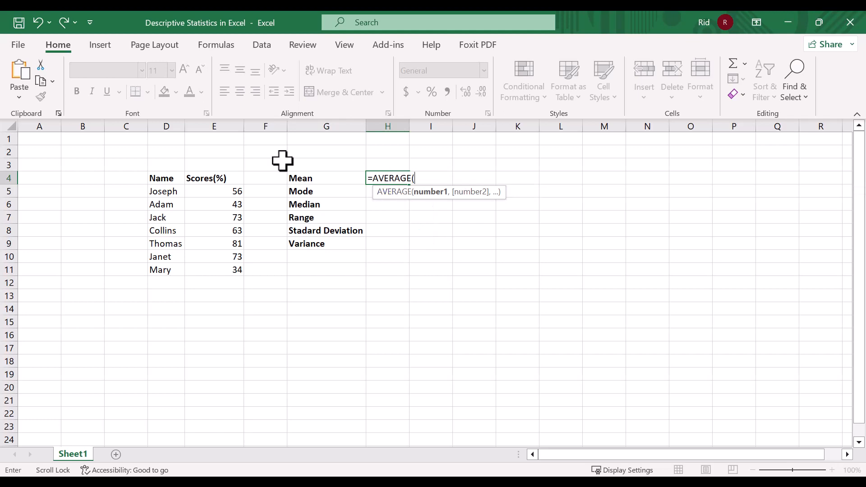
pyautogui.moveTo(240, 189); pyautogui.dragTo(226, 267)
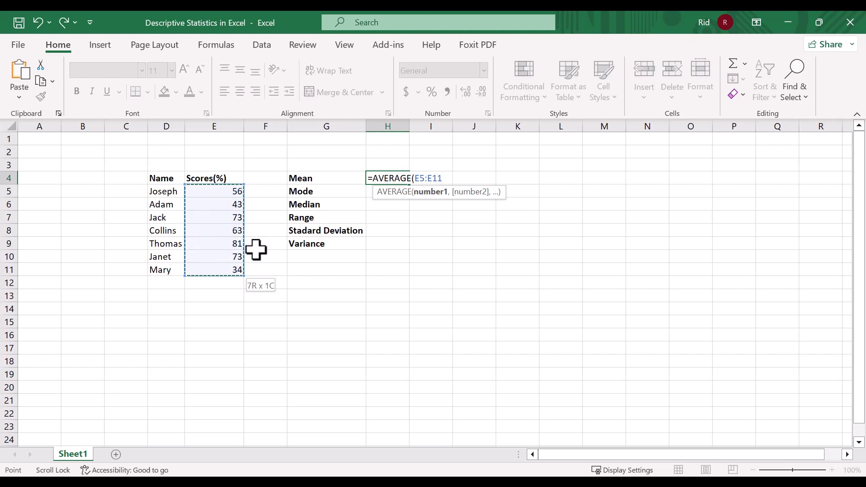
pyautogui.click(444, 175)
pyautogui.press('Return')
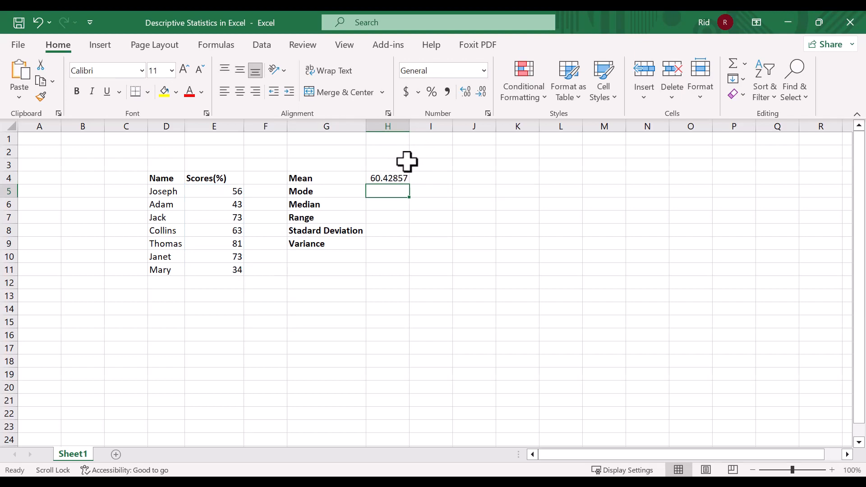
# Calculate the mode of the scores in cell H5 with the formula =MODE(E5:E11)
pyautogui.doubleClick(379, 193)
pyautogui.write('=')
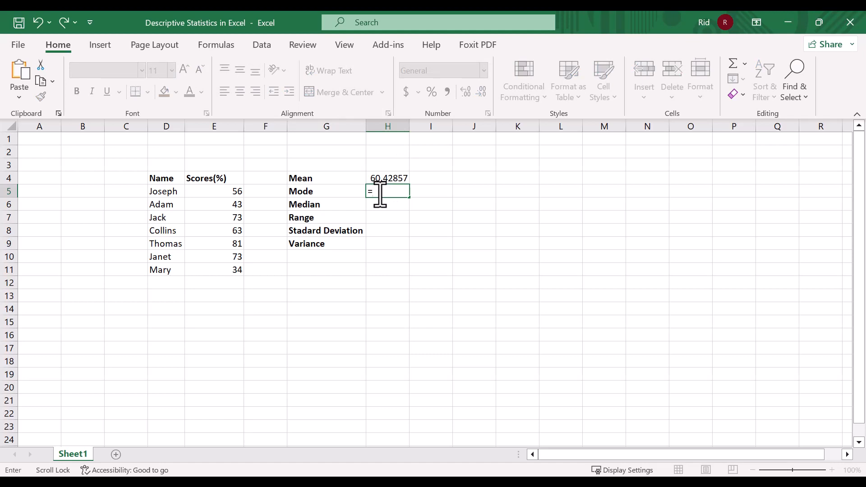
pyautogui.write('MODE(')
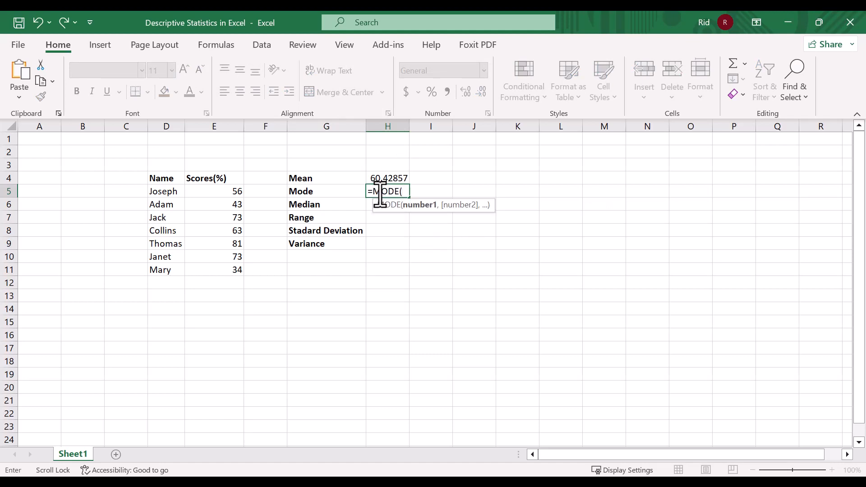
pyautogui.moveTo(232, 191); pyautogui.dragTo(231, 266)
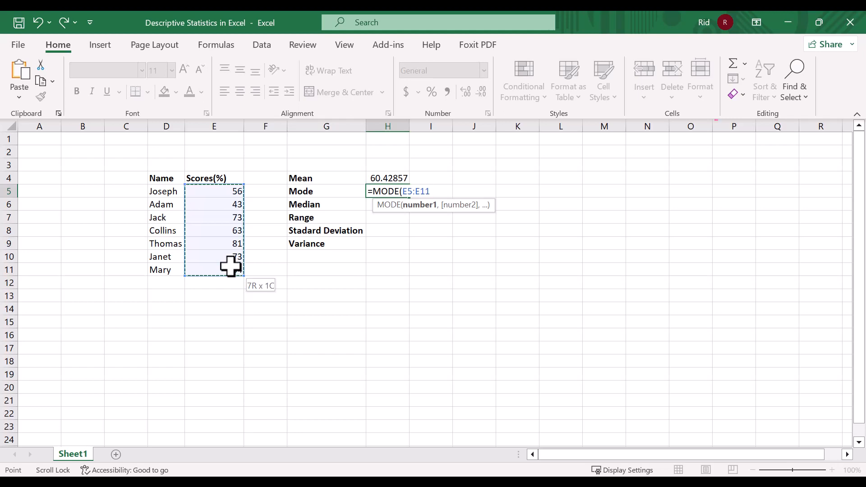
pyautogui.write(')')
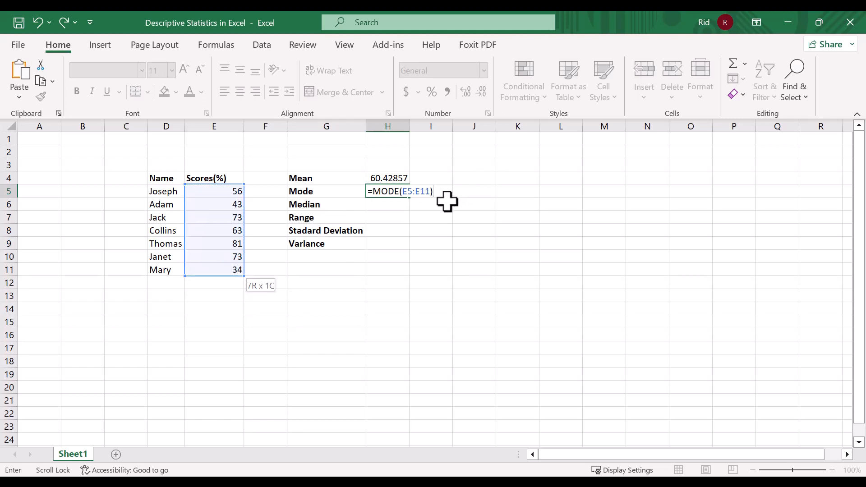
pyautogui.press('Return')
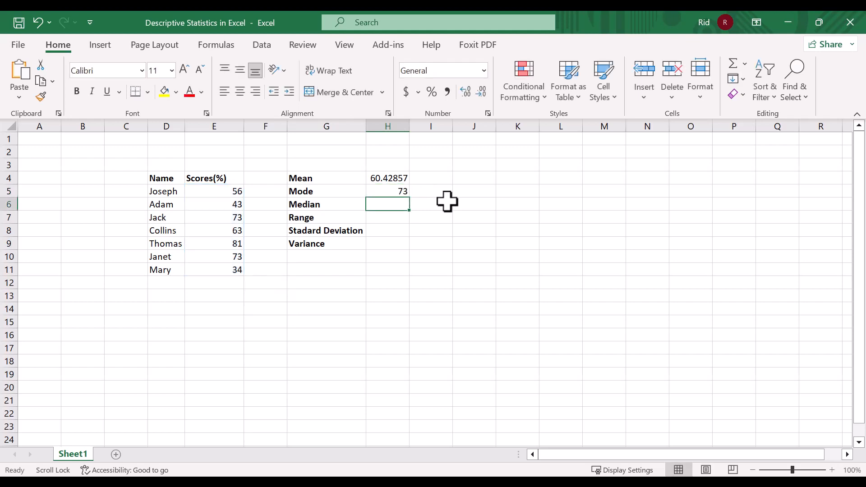
pyautogui.doubleClick(401, 191)
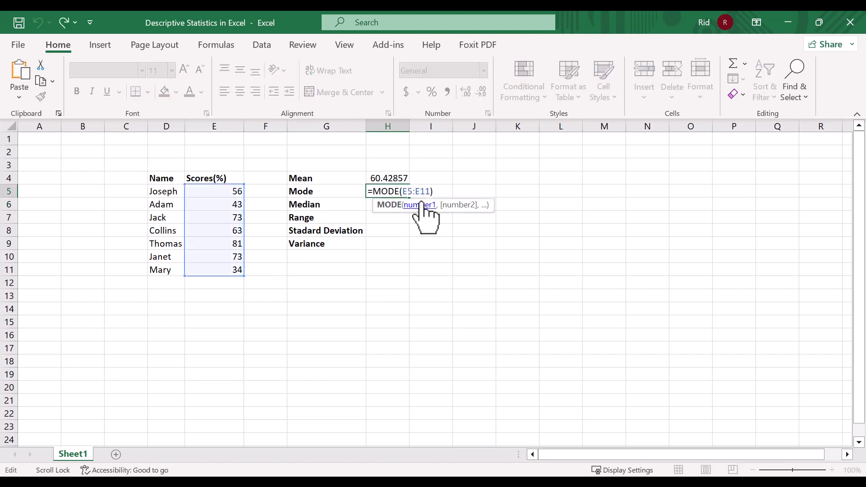
pyautogui.hotkey('ctrl', 'Return')
# Calculate the median of the scores in cell H6 with the MEDIAN function over E5:E11
pyautogui.click(401, 204)
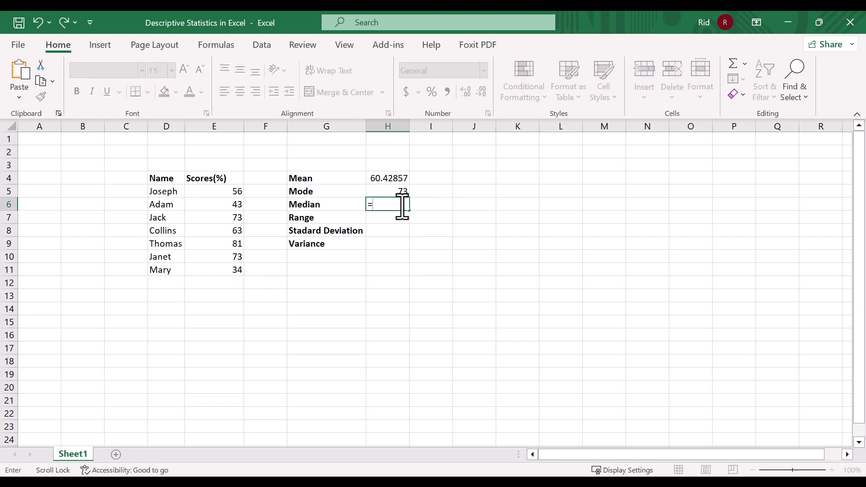
pyautogui.write('M')
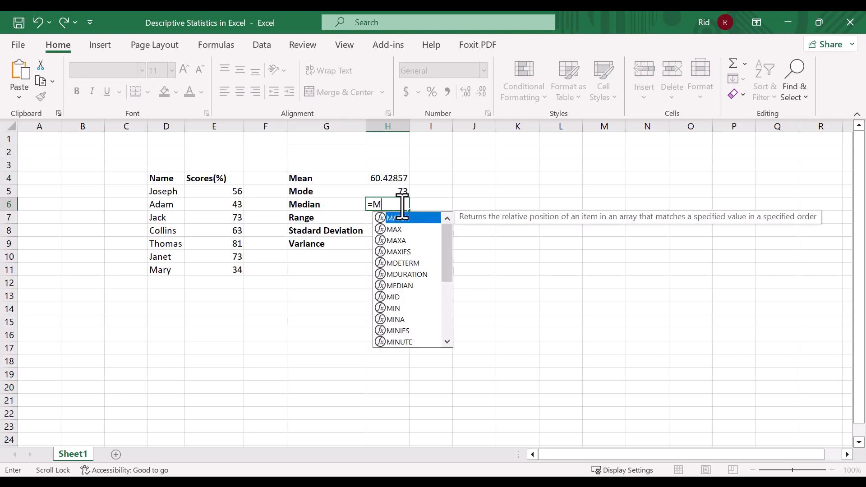
pyautogui.write('EDI')
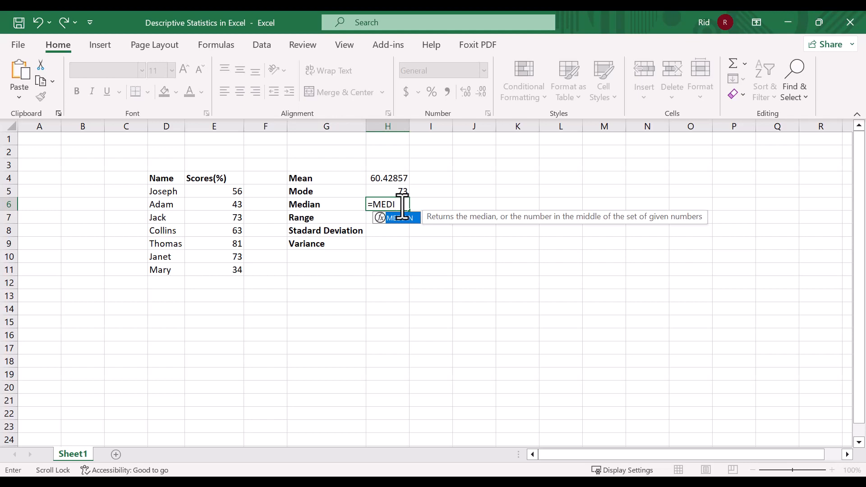
pyautogui.write('(')
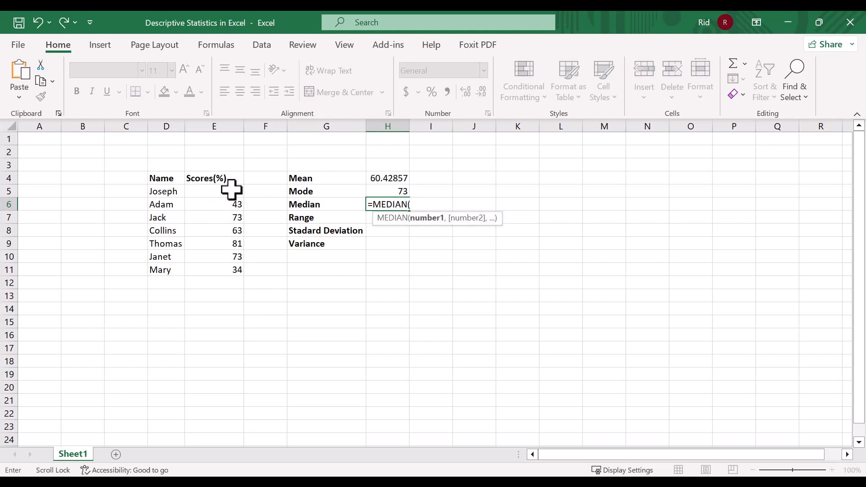
pyautogui.moveTo(233, 192); pyautogui.dragTo(236, 257)
pyautogui.click(237, 264)
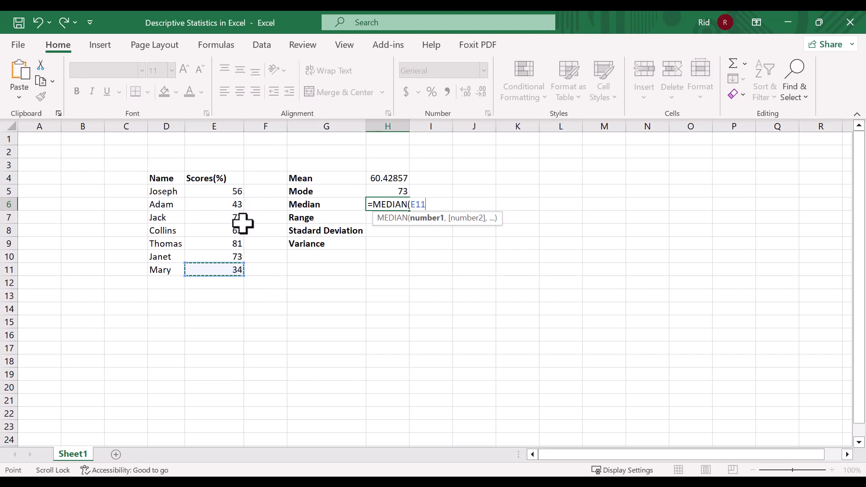
pyautogui.hotkey('ctrl', 'z')
pyautogui.click(454, 202)
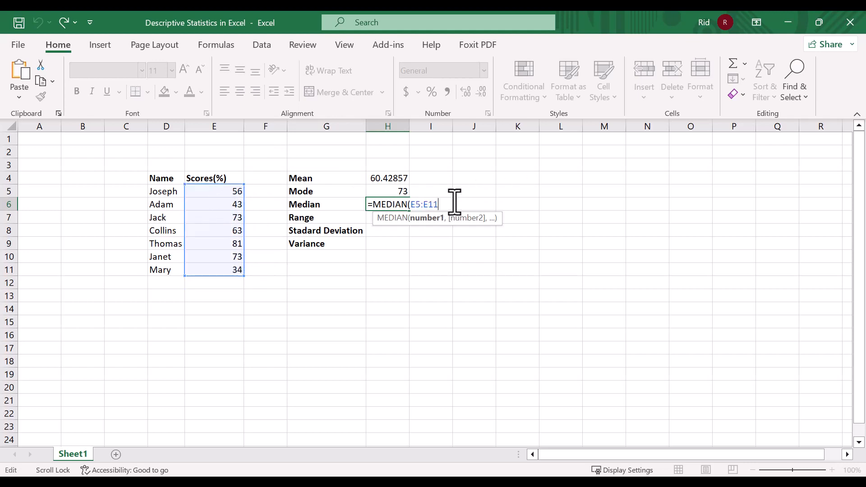
pyautogui.press('Return')
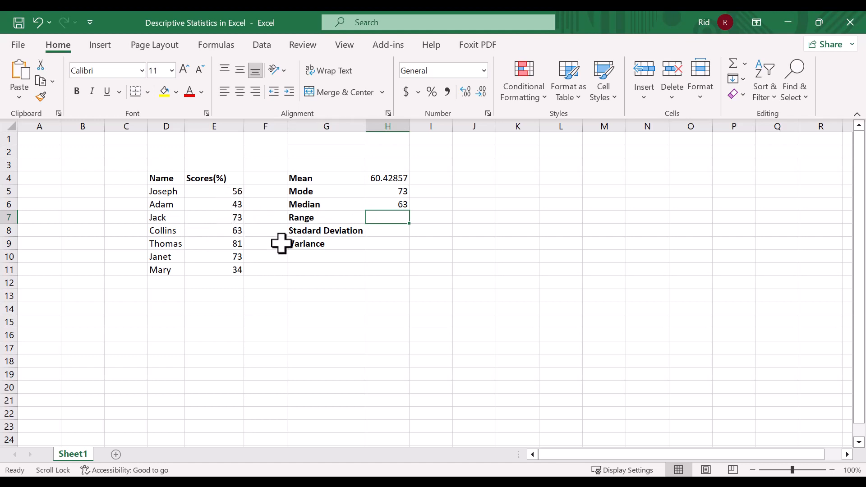
pyautogui.doubleClick(424, 204)
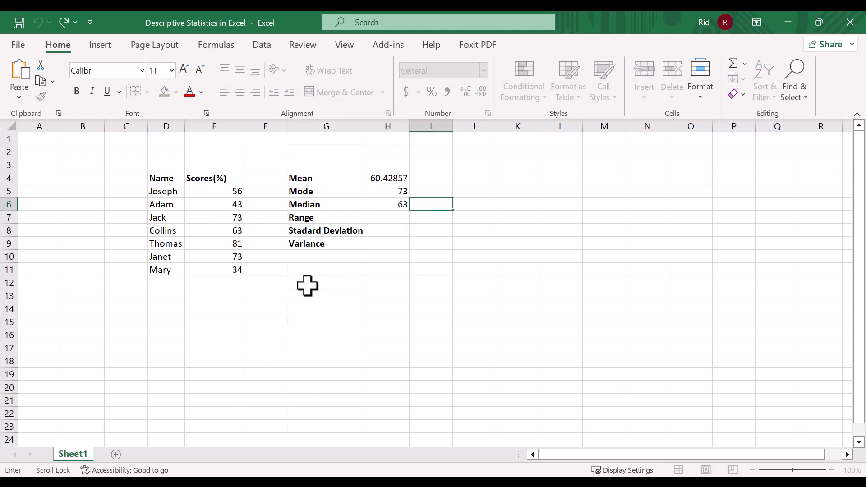
# Add the labels Maximum in cell G10 and Minimum in cell G11 below Variance
pyautogui.click(310, 253)
pyautogui.doubleClick(312, 258)
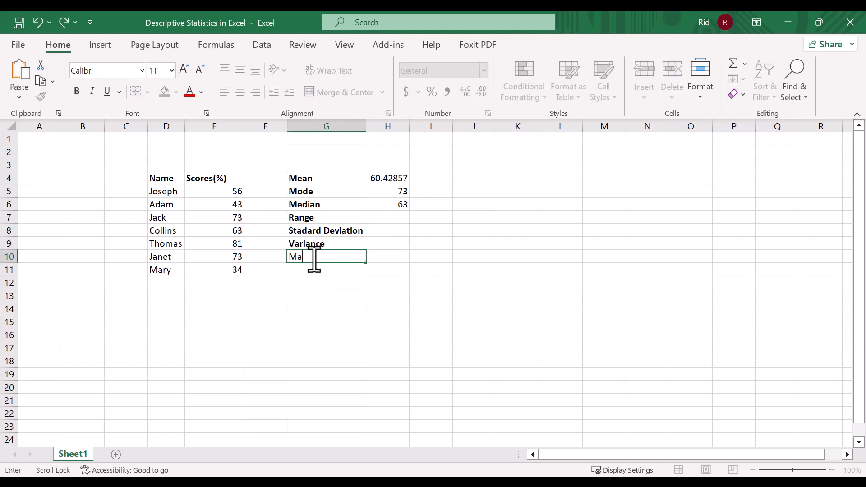
pyautogui.write('Maximum')
pyautogui.press('Tab')
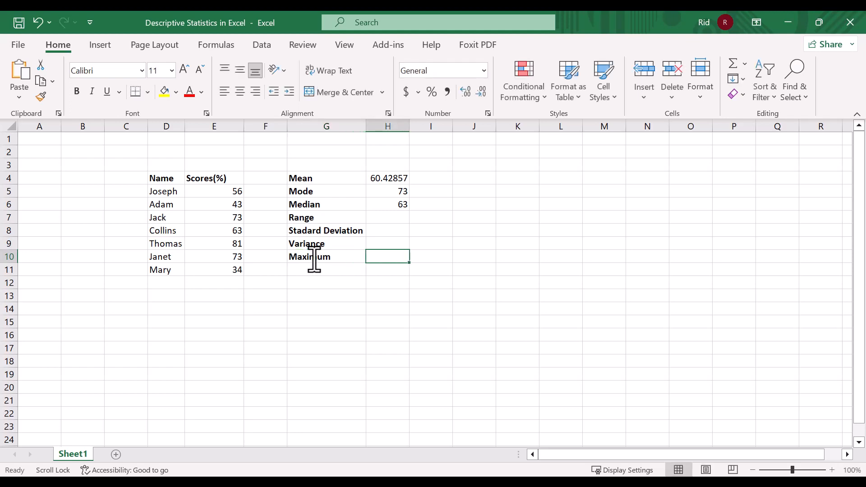
pyautogui.click(320, 273)
pyautogui.doubleClick(322, 273)
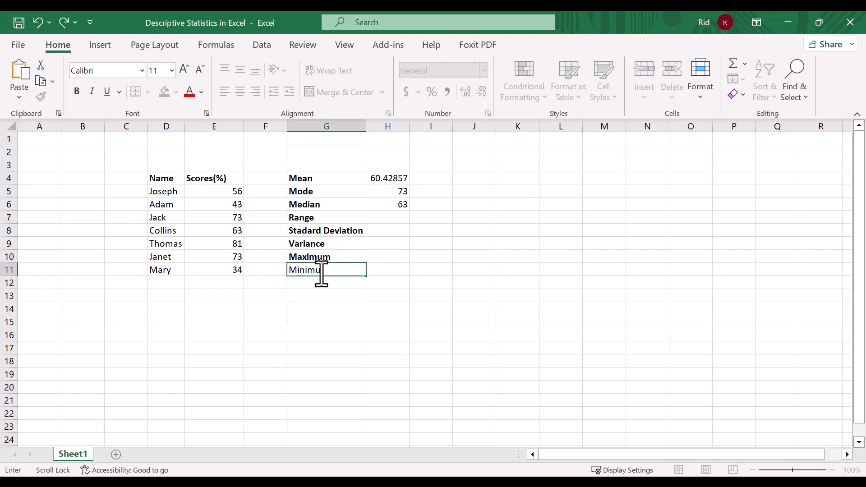
pyautogui.write('Minimum')
pyautogui.press('Return')
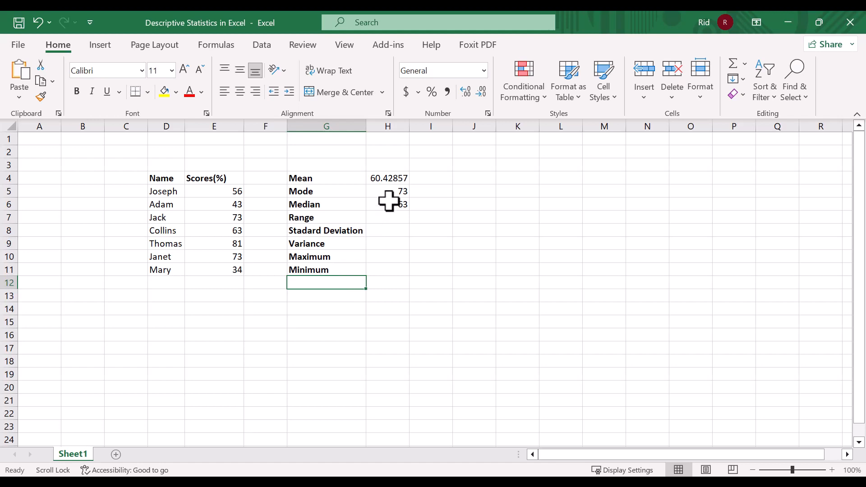
# Calculate the highest score in cell H10 with the formula =MAX(E5:E11)
pyautogui.doubleClick(386, 257)
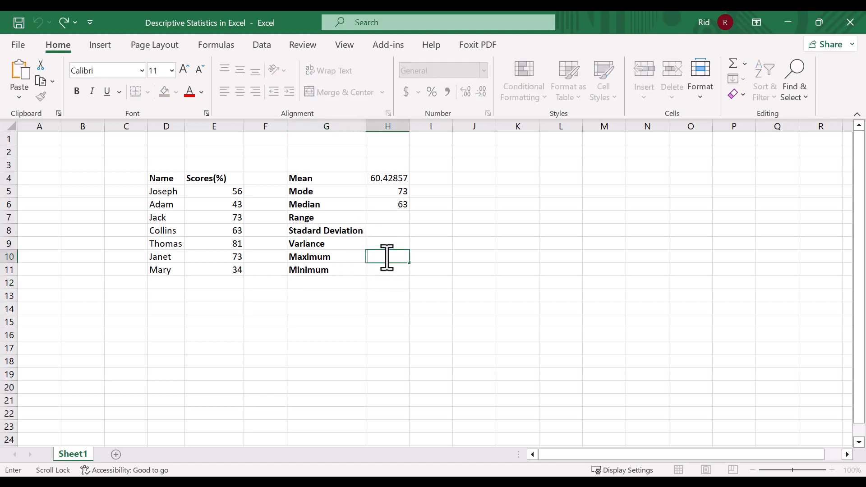
pyautogui.write('=MAX(')
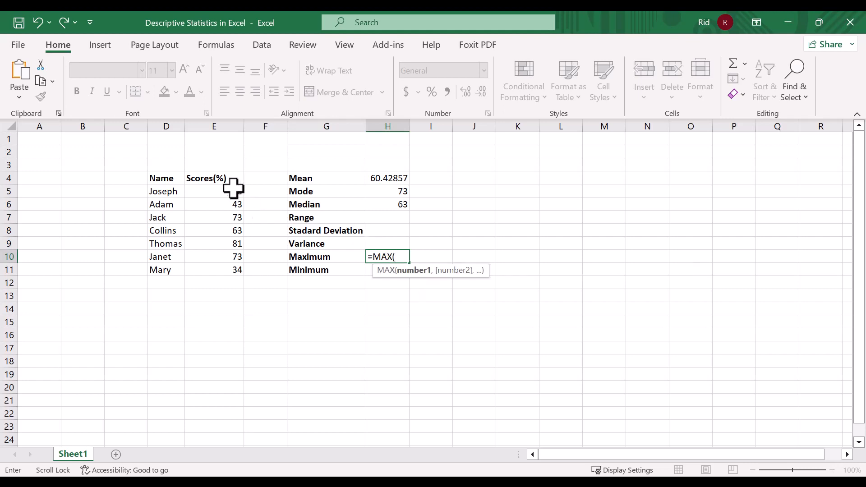
pyautogui.moveTo(232, 188); pyautogui.dragTo(239, 271)
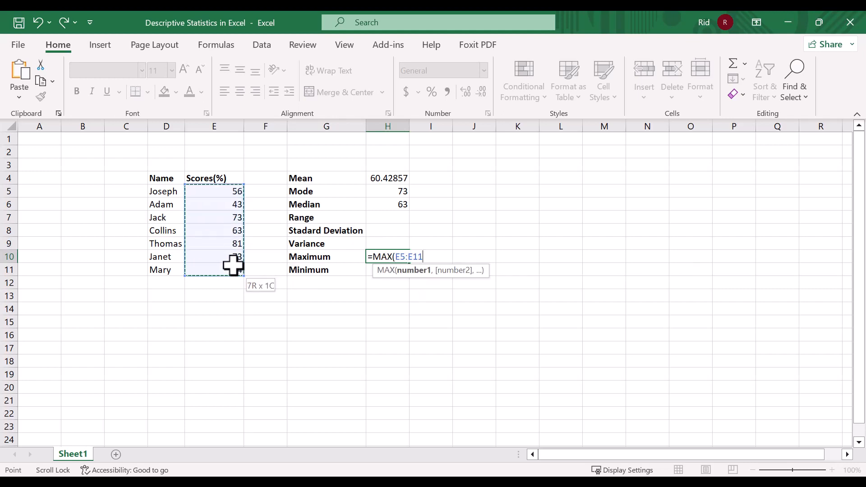
pyautogui.write(')')
pyautogui.press('Return')
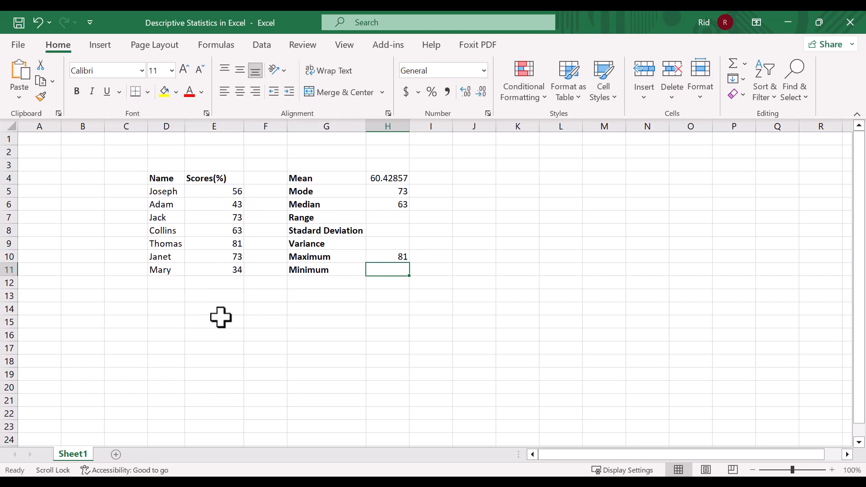
# Calculate the lowest score in cell H11 with the MIN function over E5:E11
pyautogui.doubleClick(393, 271)
pyautogui.write('=')
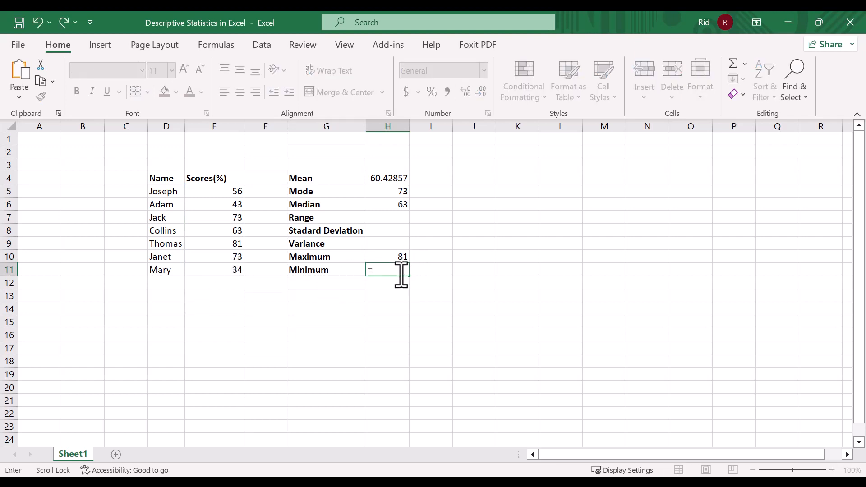
pyautogui.write('MIN(')
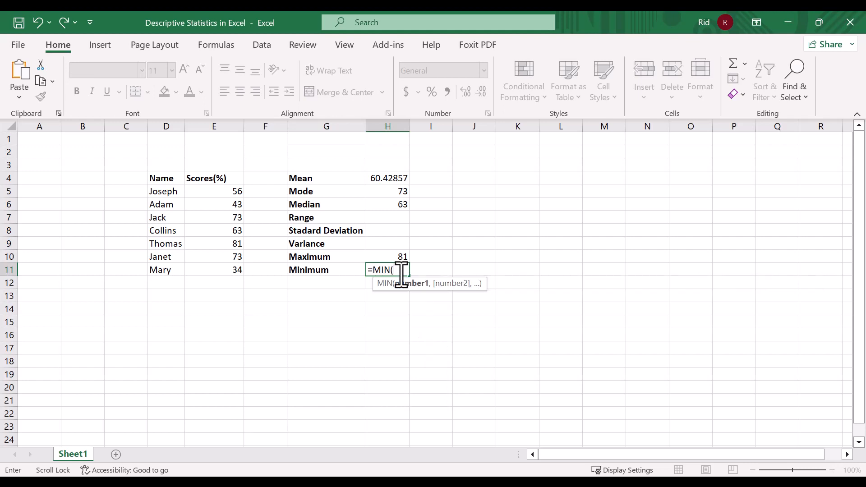
pyautogui.moveTo(228, 192); pyautogui.dragTo(213, 267)
pyautogui.press('Return')
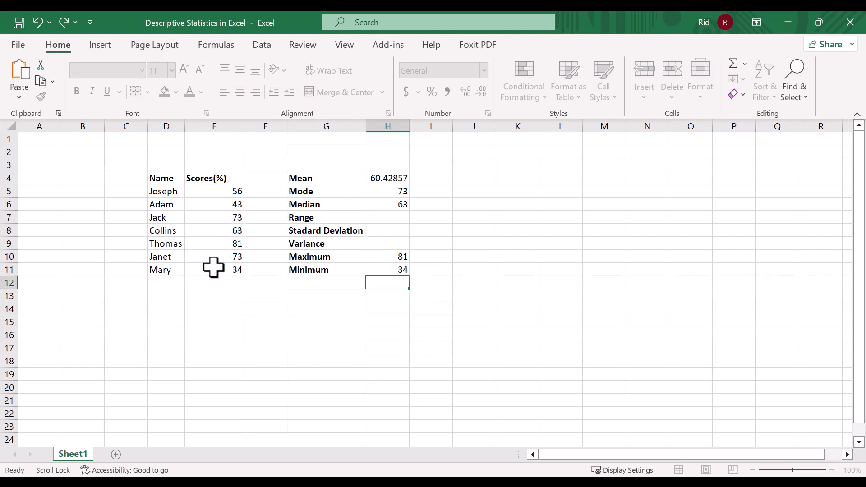
# Calculate the range of the scores in cell H7 with the formula =H10-H11
pyautogui.doubleClick(380, 218)
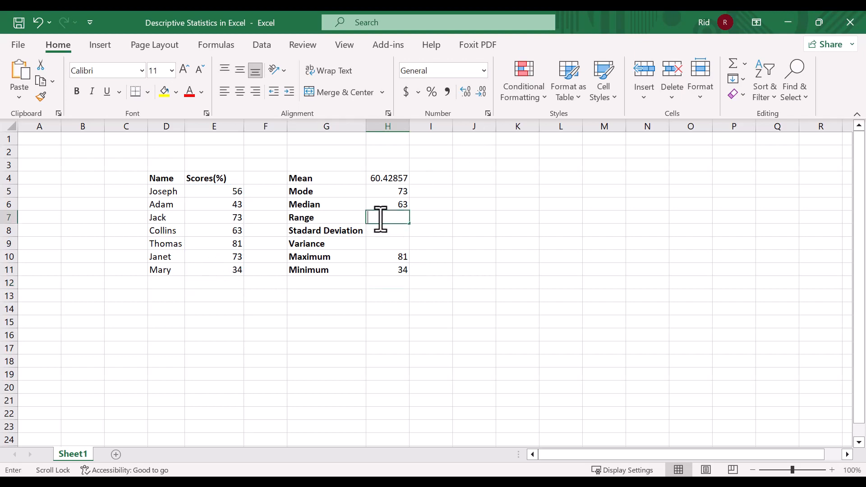
pyautogui.write('=')
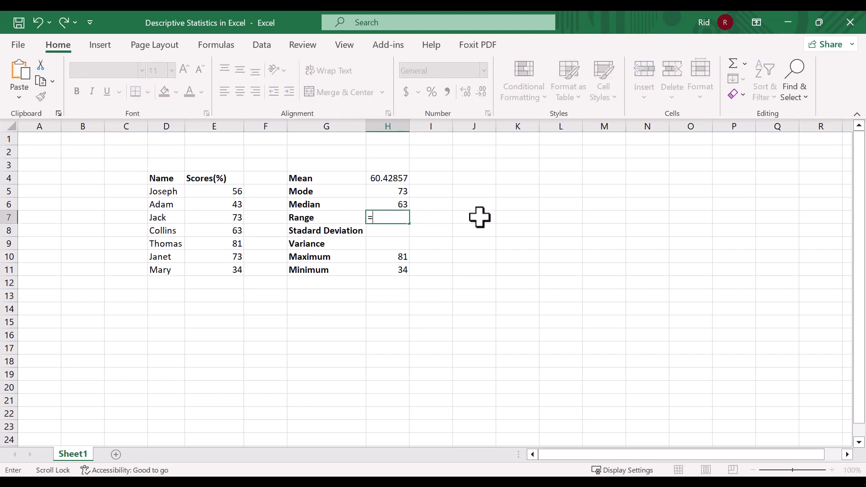
pyautogui.click(402, 254)
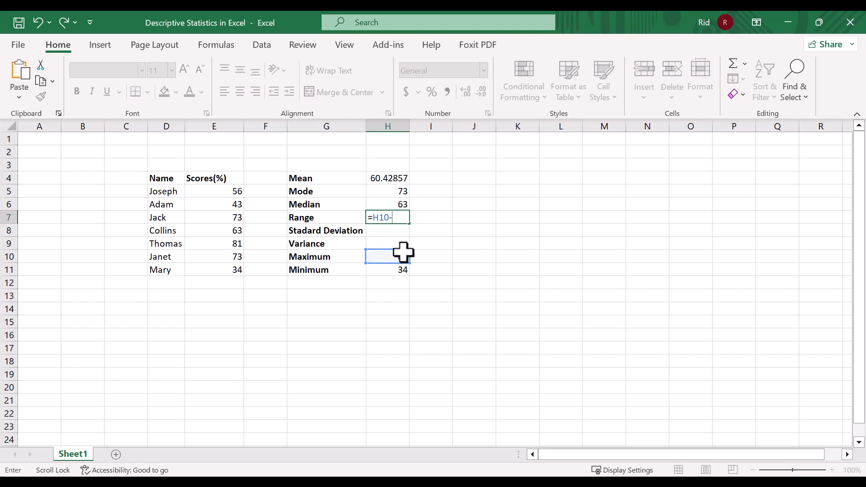
pyautogui.click(393, 269)
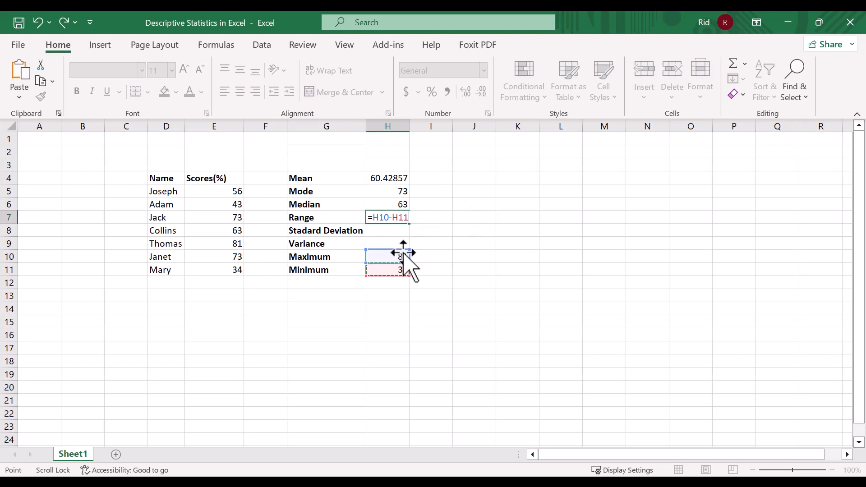
pyautogui.press('Return')
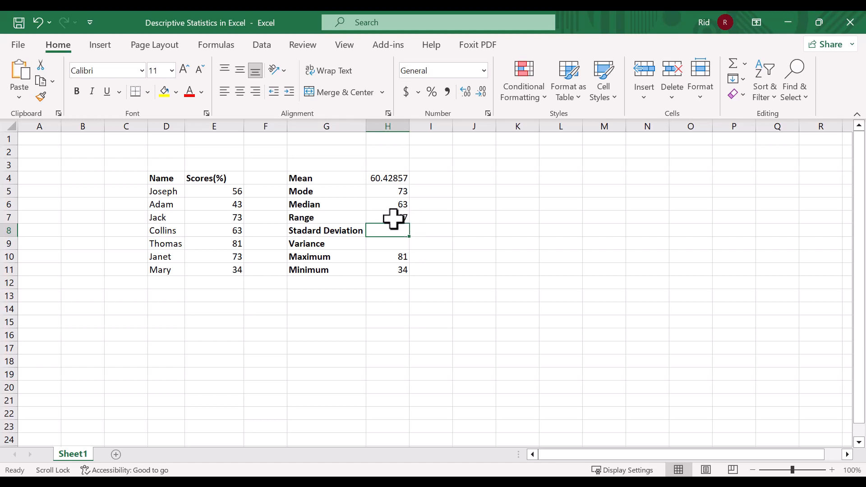
# Calculate the sample standard deviation of the scores in cell H8 with the STDEV.S function over E5:E11
pyautogui.doubleClick(387, 233)
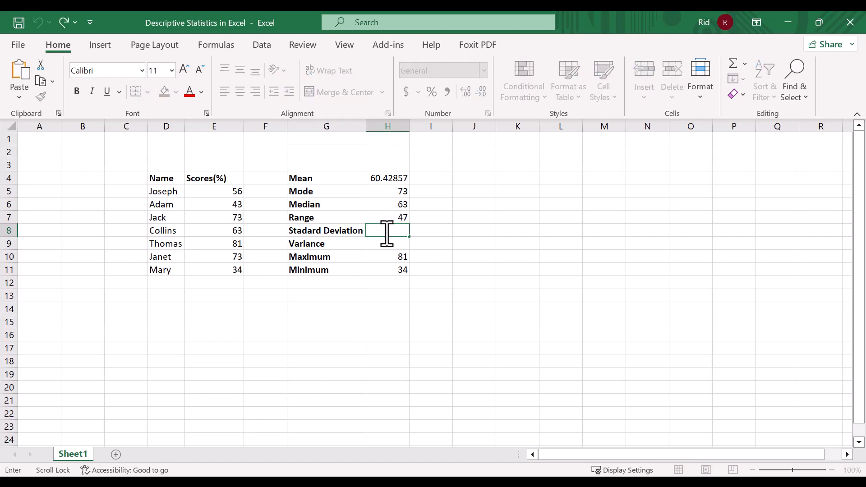
pyautogui.write('=STD')
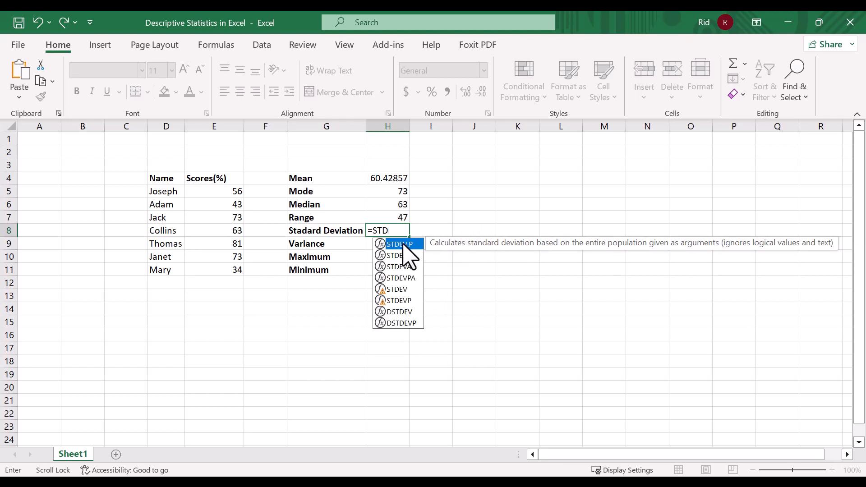
pyautogui.press('Down')
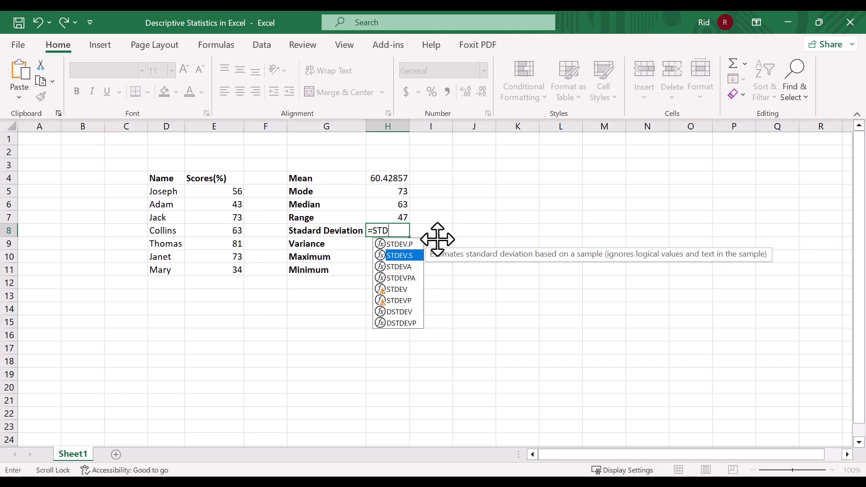
pyautogui.press('Down')
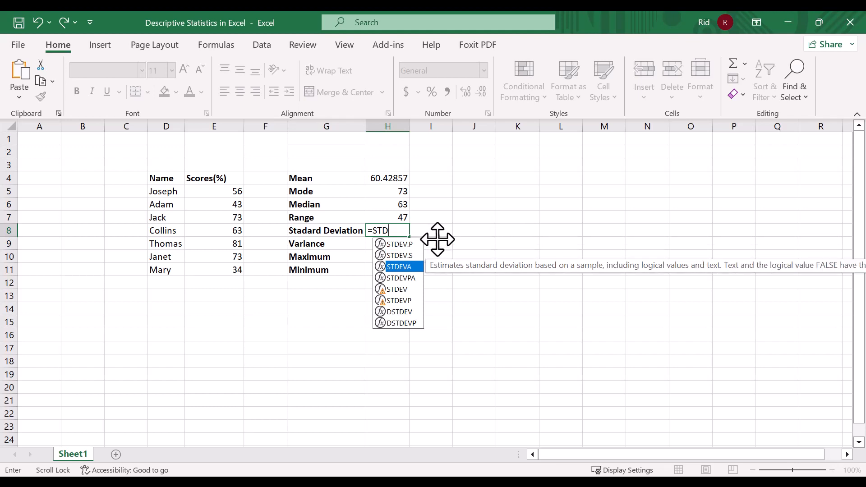
pyautogui.press('Down')
pyautogui.press('Up')
pyautogui.press('Up')
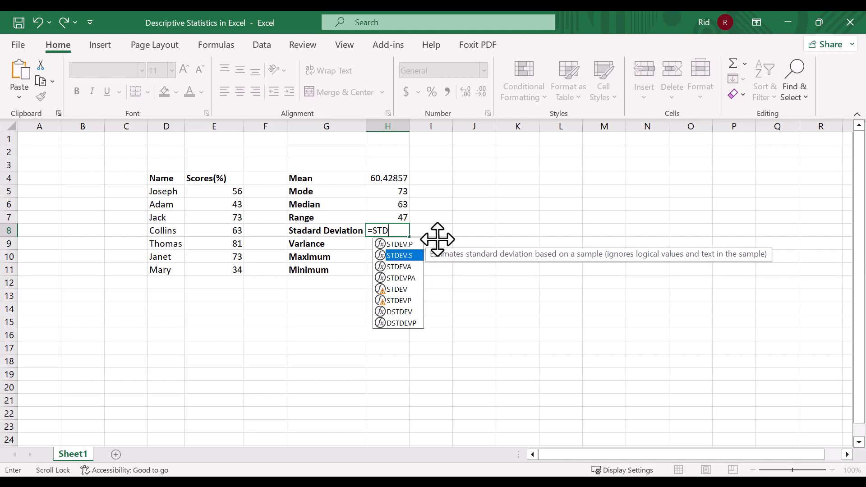
pyautogui.press('Down')
pyautogui.press('Down')
pyautogui.press('Down')
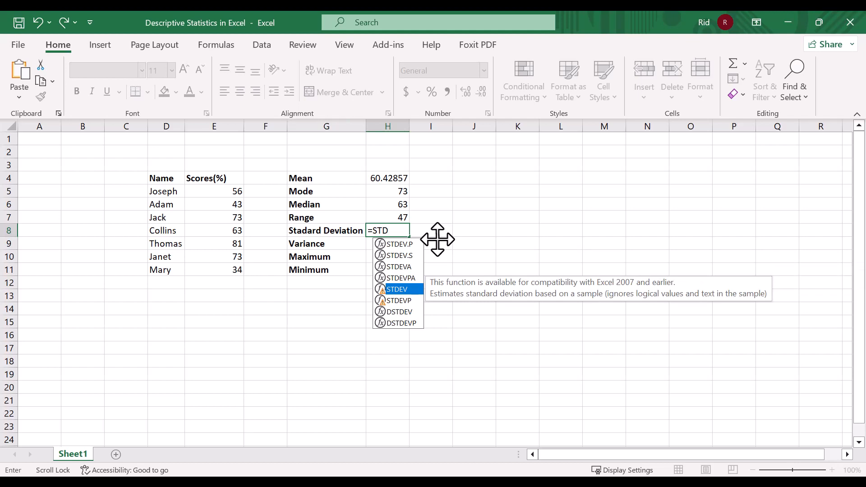
pyautogui.press('Up')
pyautogui.press('Up')
pyautogui.press('Up')
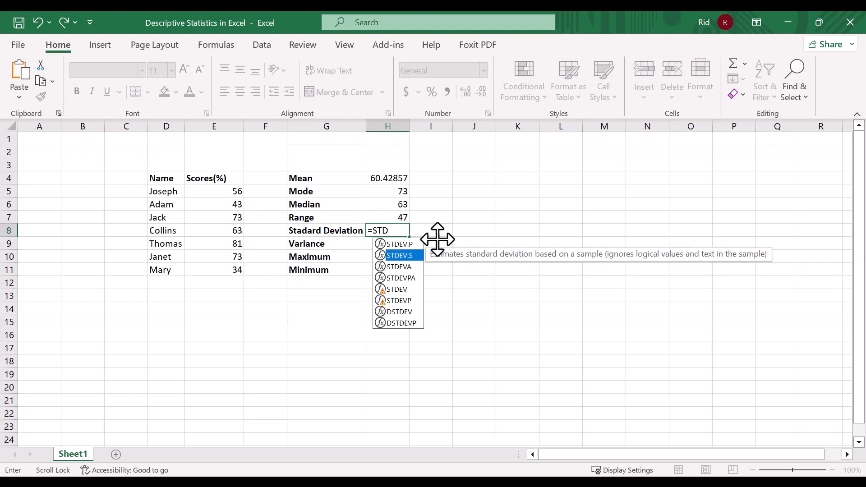
pyautogui.press('Tab')
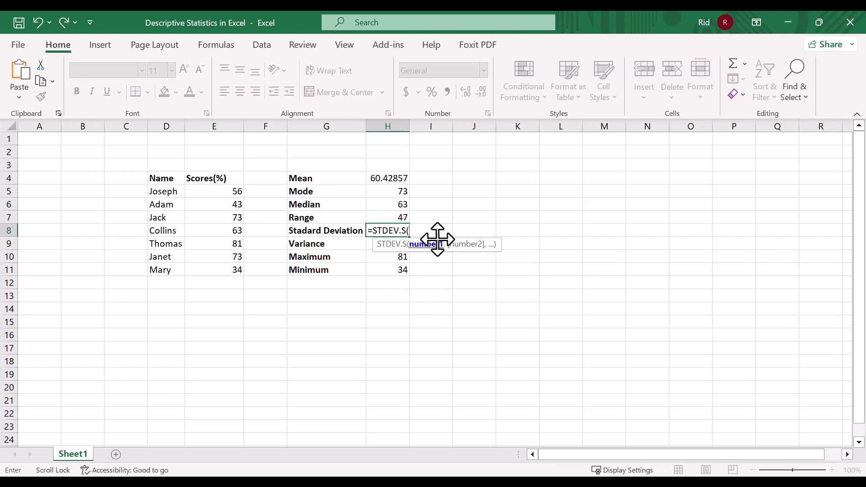
pyautogui.moveTo(227, 192); pyautogui.dragTo(220, 269)
pyautogui.write(')')
pyautogui.press('Return')
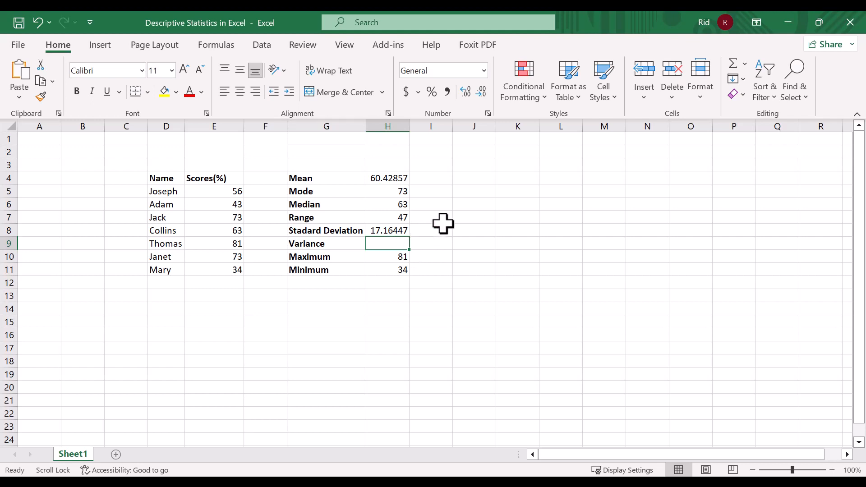
# Calculate the variance in cell I9 by squaring the standard deviation with the formula =H8*H8
pyautogui.doubleClick(423, 243)
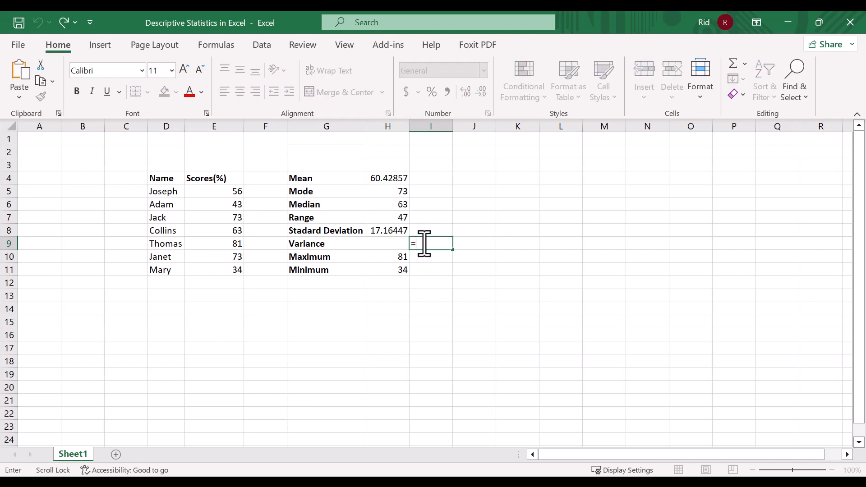
pyautogui.write('=')
pyautogui.click(404, 229)
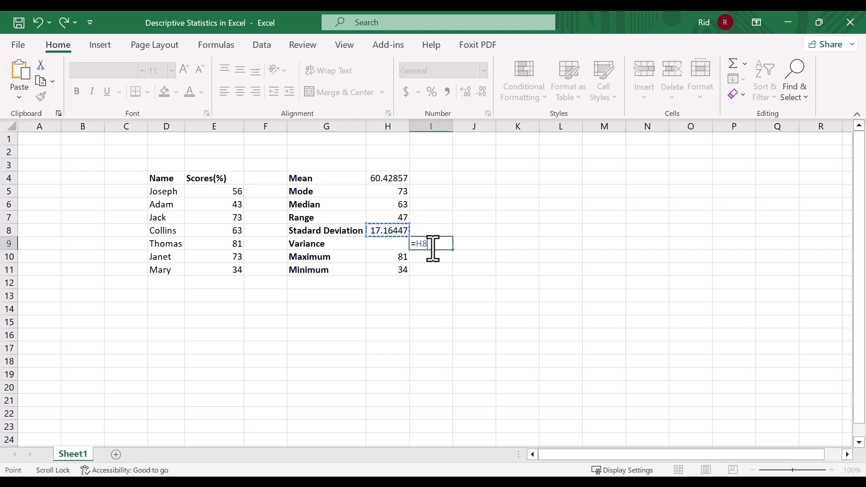
pyautogui.write('*')
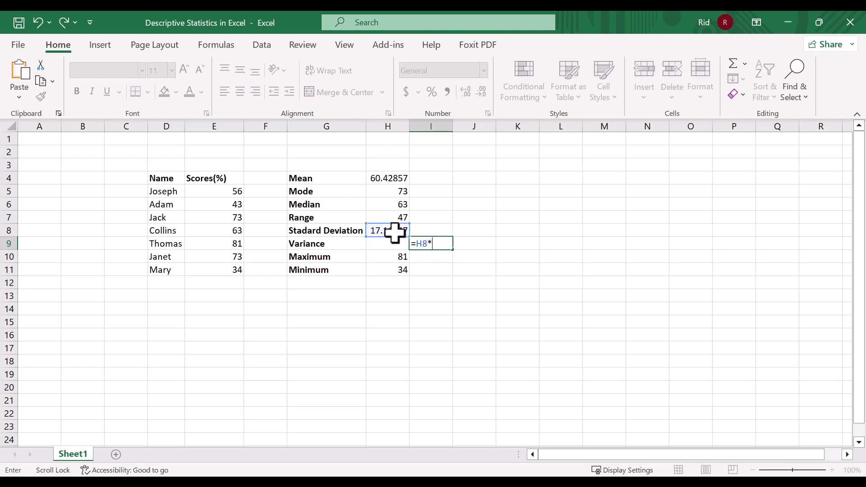
pyautogui.click(392, 230)
pyautogui.press('Return')
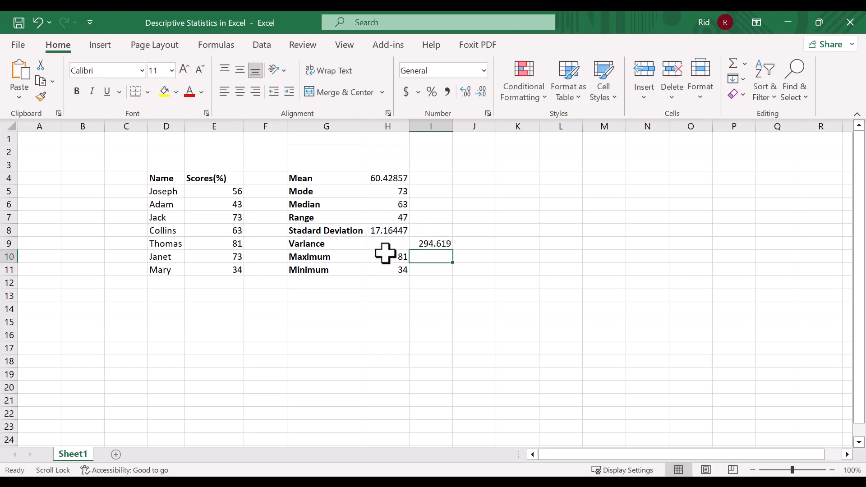
# Calculate the sample variance of the scores in cell H9 with the formula =VAR.S(E5:E11)
pyautogui.doubleClick(397, 243)
pyautogui.write('=VAR')
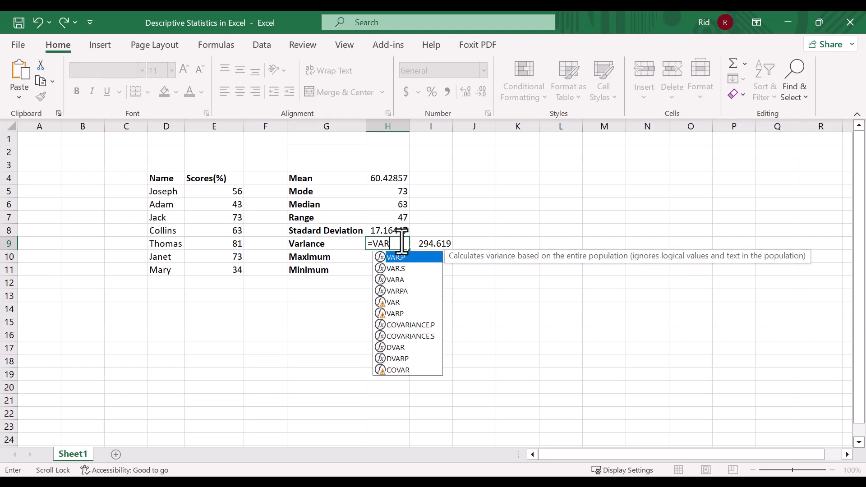
pyautogui.press('Down')
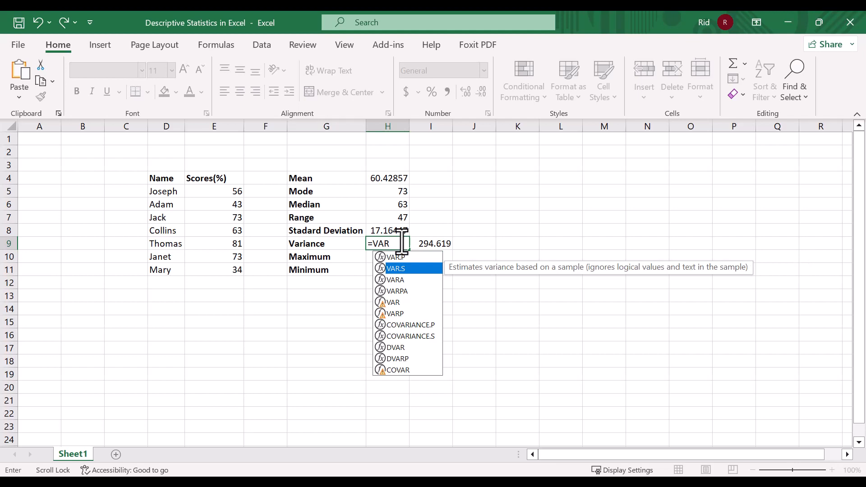
pyautogui.press('Tab')
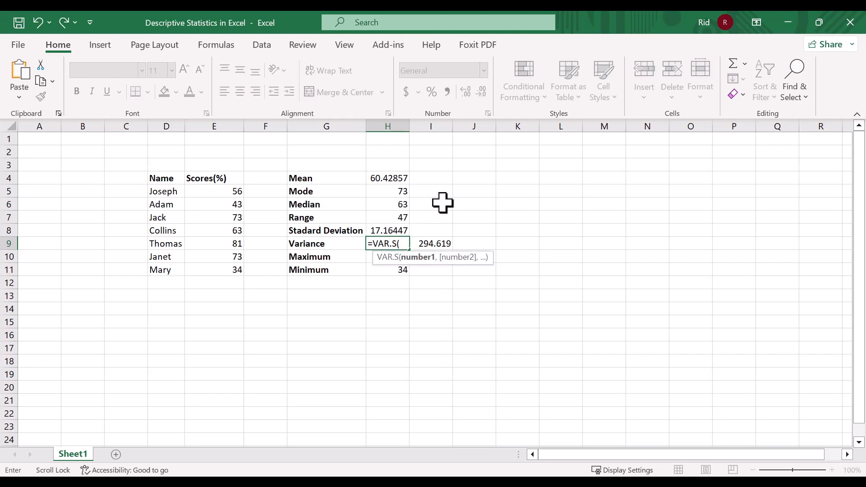
pyautogui.moveTo(219, 192); pyautogui.dragTo(231, 276)
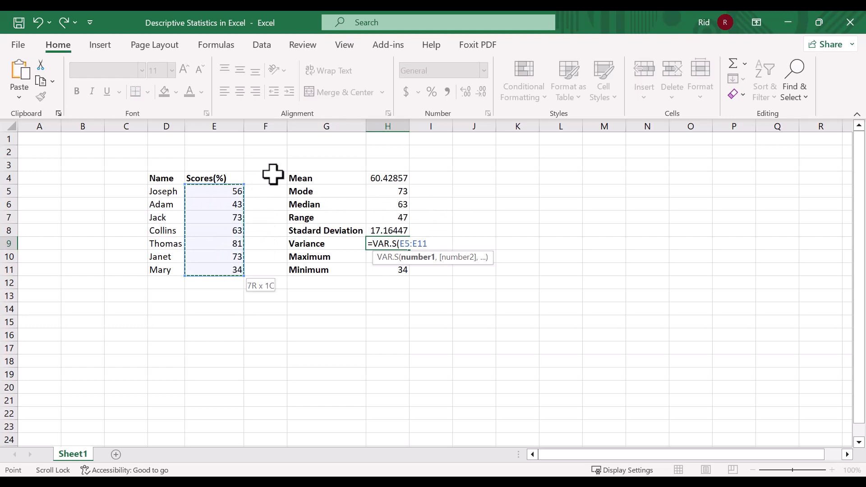
pyautogui.write(')')
pyautogui.press('Return')
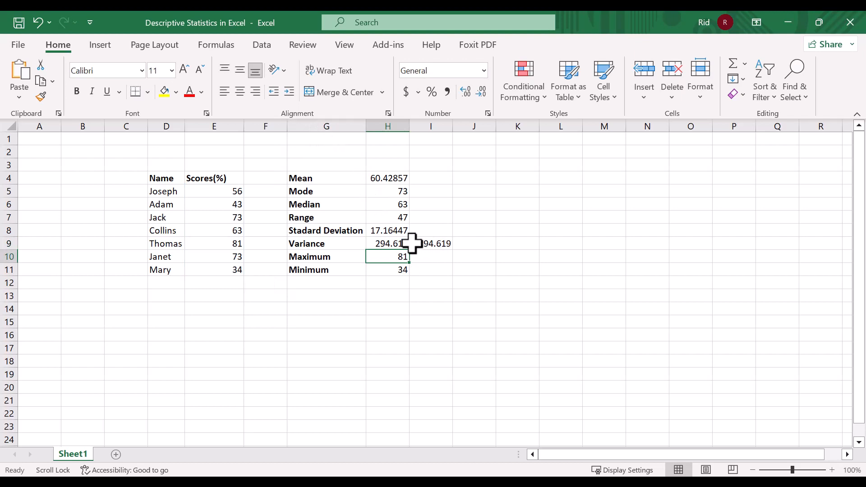
pyautogui.click(387, 243)
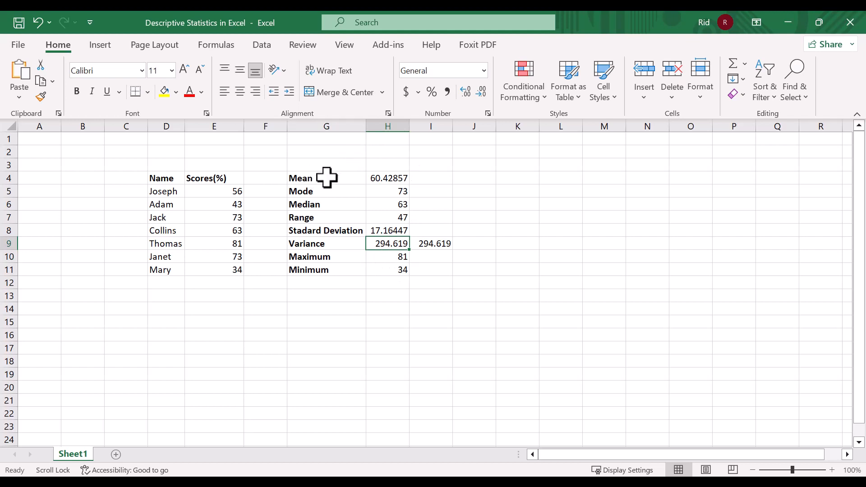
pyautogui.moveTo(328, 176)
pyautogui.mouseDown()
pyautogui.moveTo(359, 261)
pyautogui.moveTo(373, 264)
pyautogui.moveTo(359, 187)
pyautogui.moveTo(340, 180)
pyautogui.mouseUp()
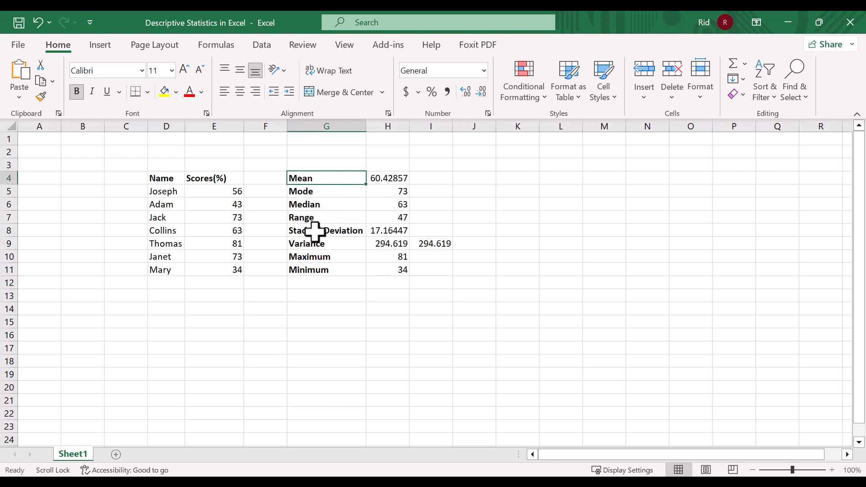
pyautogui.click(341, 244)
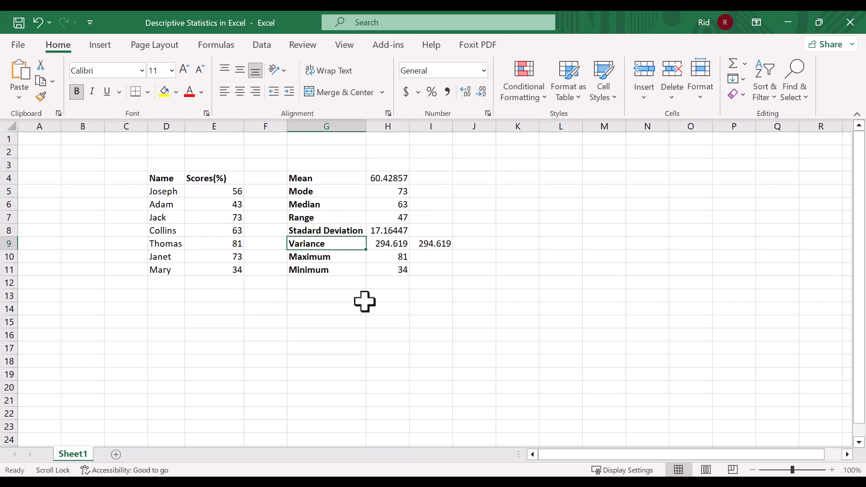